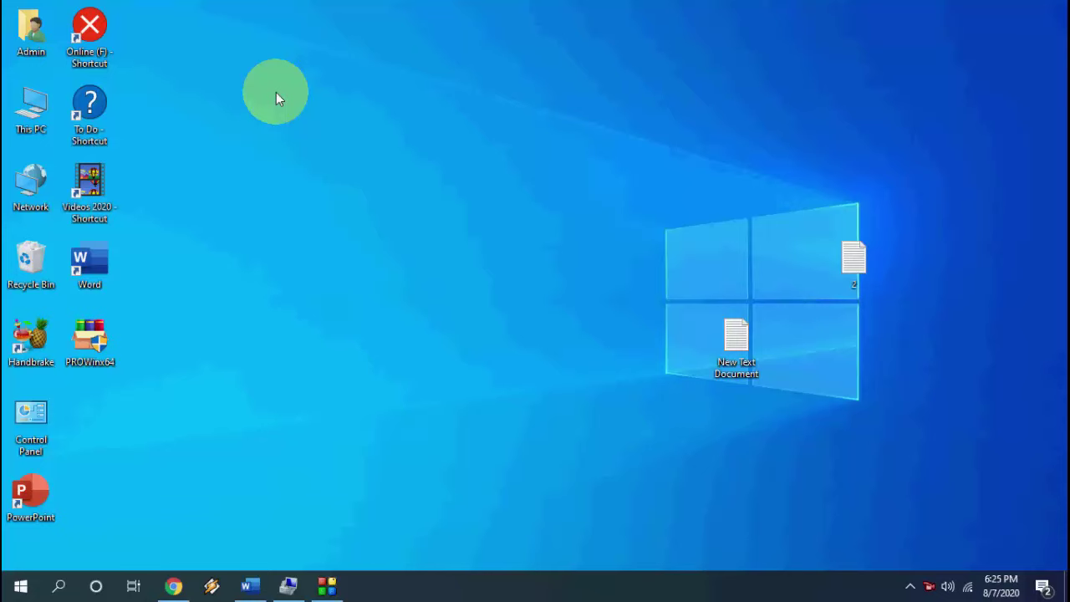
- Turn on 'Show hidden devices' in Device Manager's View menu and confirm it is checked
{"action": "left_click", "coordinate": [289, 585]}
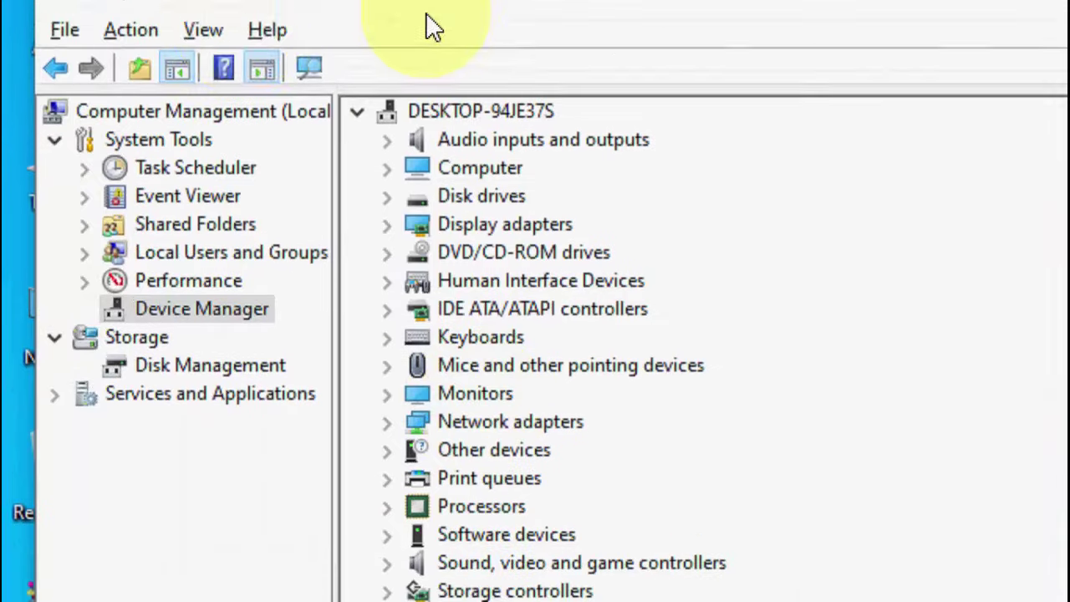
{"action": "left_click", "coordinate": [204, 60]}
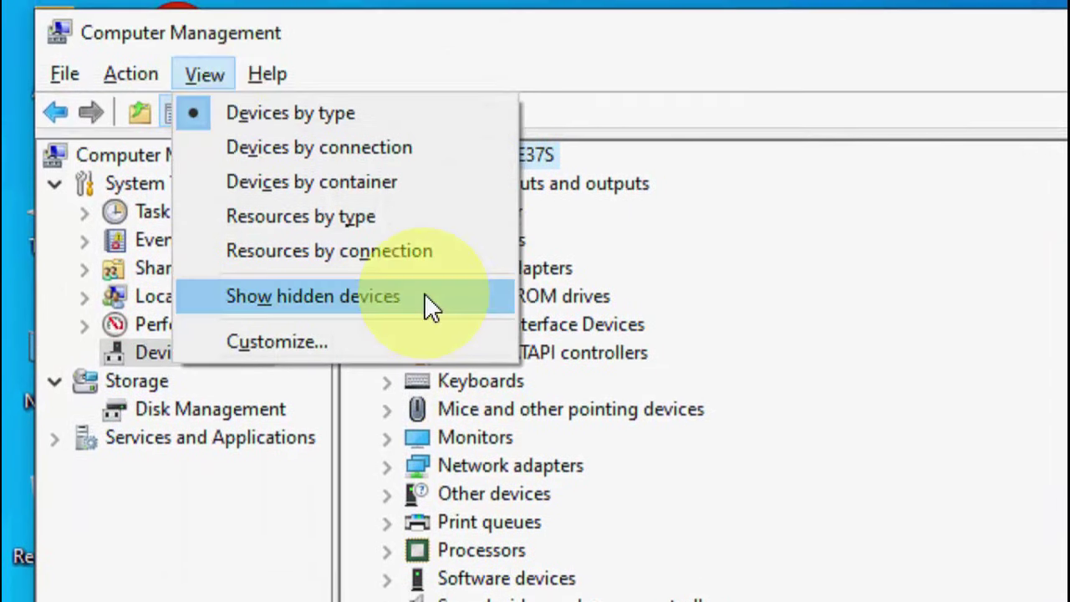
{"action": "left_click", "coordinate": [424, 296]}
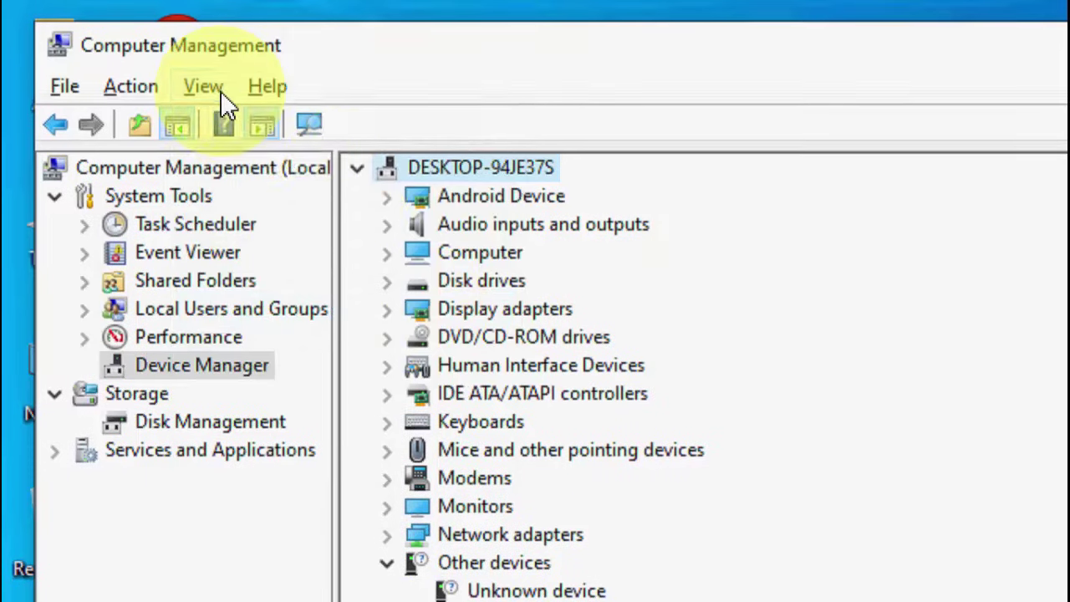
{"action": "left_click", "coordinate": [216, 75]}
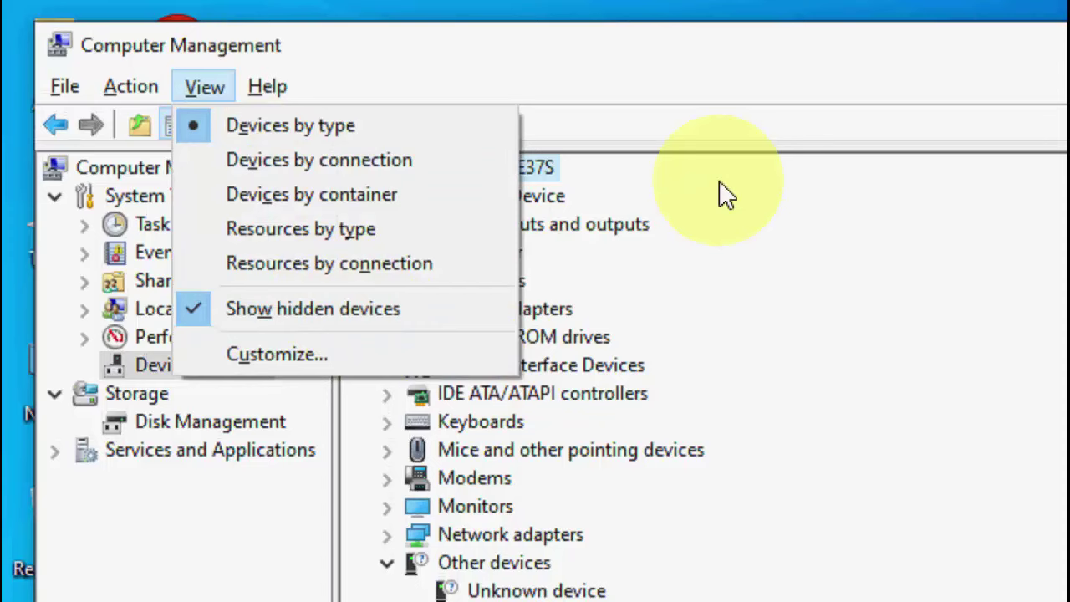
{"action": "left_click", "coordinate": [721, 90]}
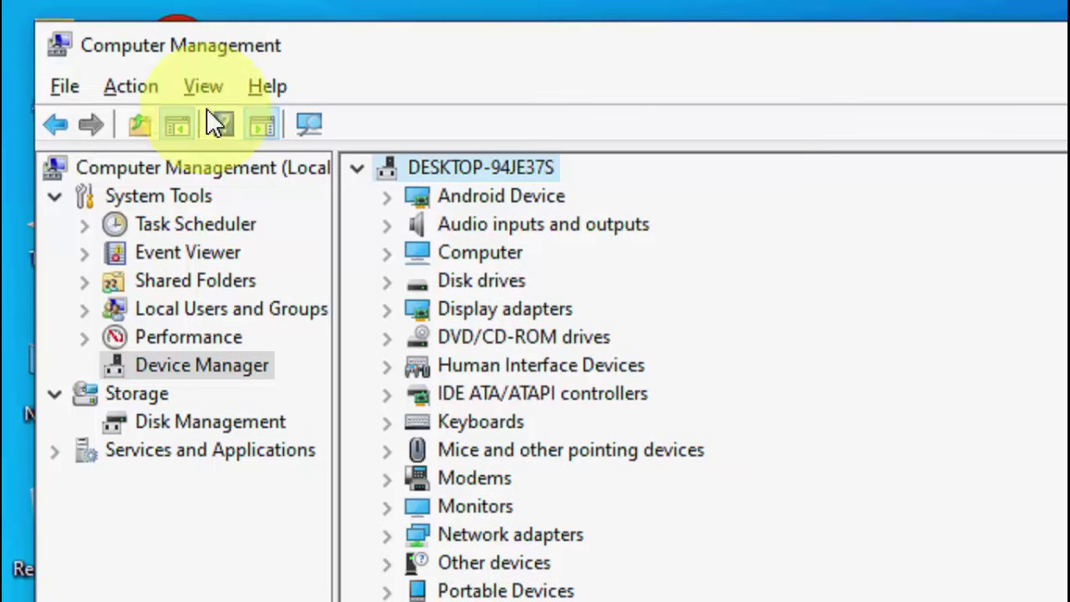
- Start the Add legacy hardware wizard and choose to install hardware manually selected from a list
{"action": "left_click", "coordinate": [131, 87]}
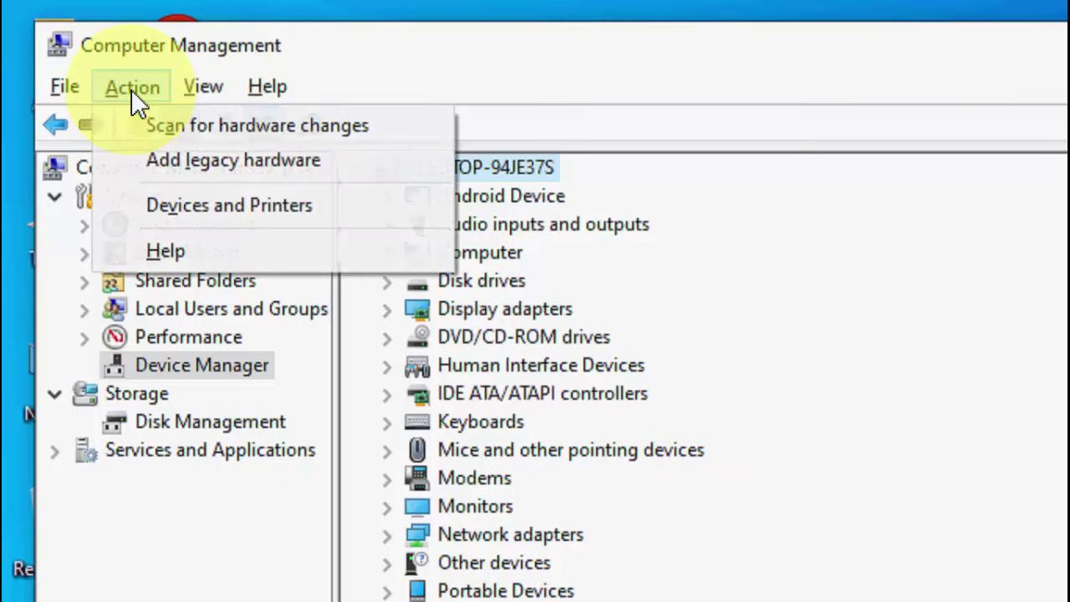
{"action": "left_click", "coordinate": [218, 162]}
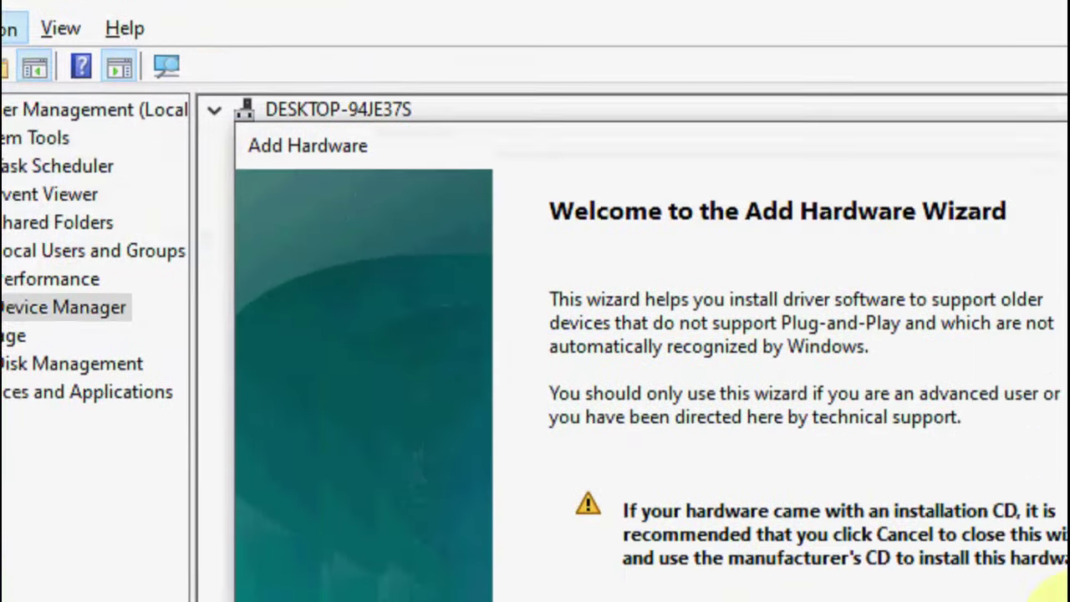
{"action": "left_click", "coordinate": [839, 534]}
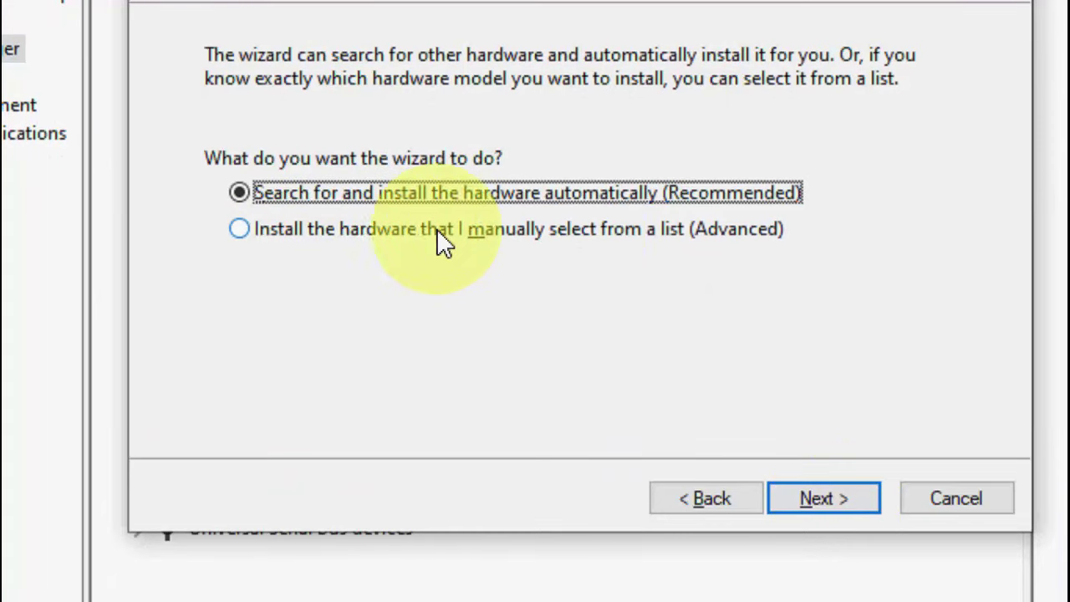
{"action": "left_click", "coordinate": [607, 236]}
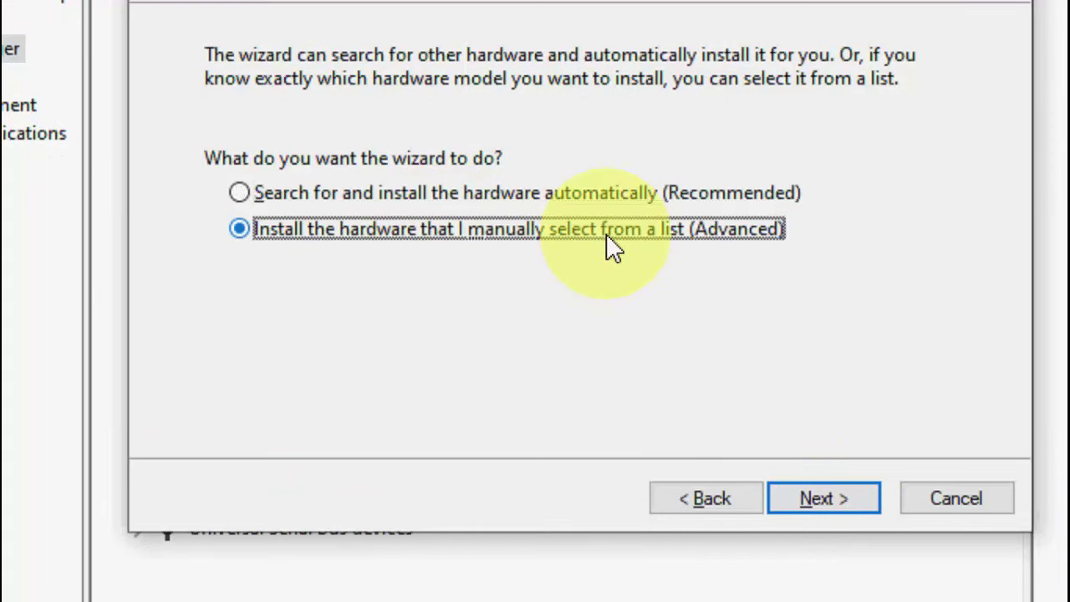
{"action": "left_click", "coordinate": [807, 500]}
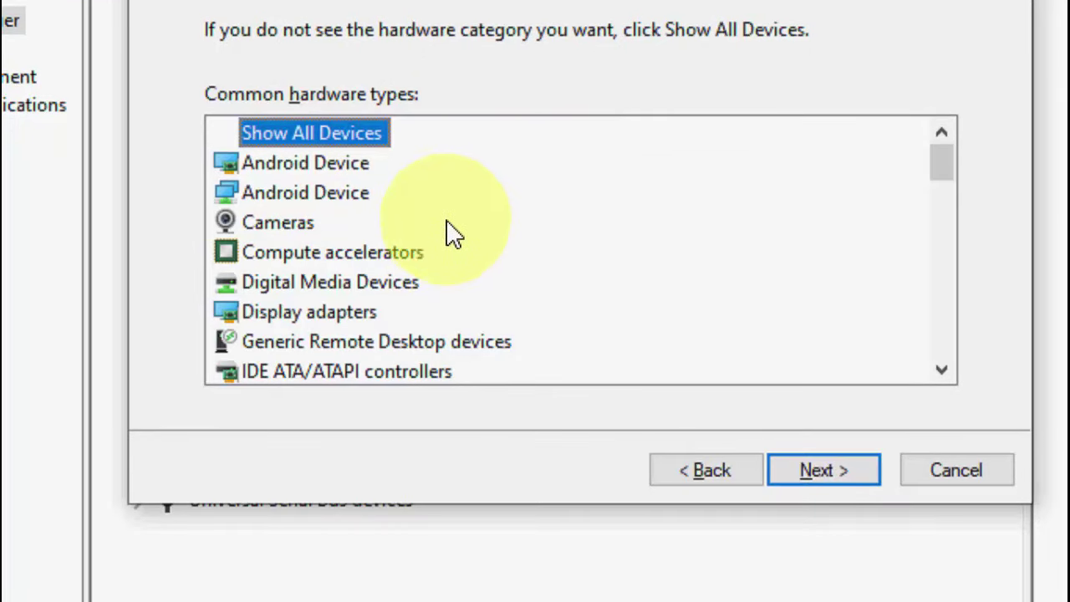
- Select Network adapters as the hardware type
{"action": "scroll", "coordinate": [511, 263], "scroll_direction": "down", "scroll_amount": 1}
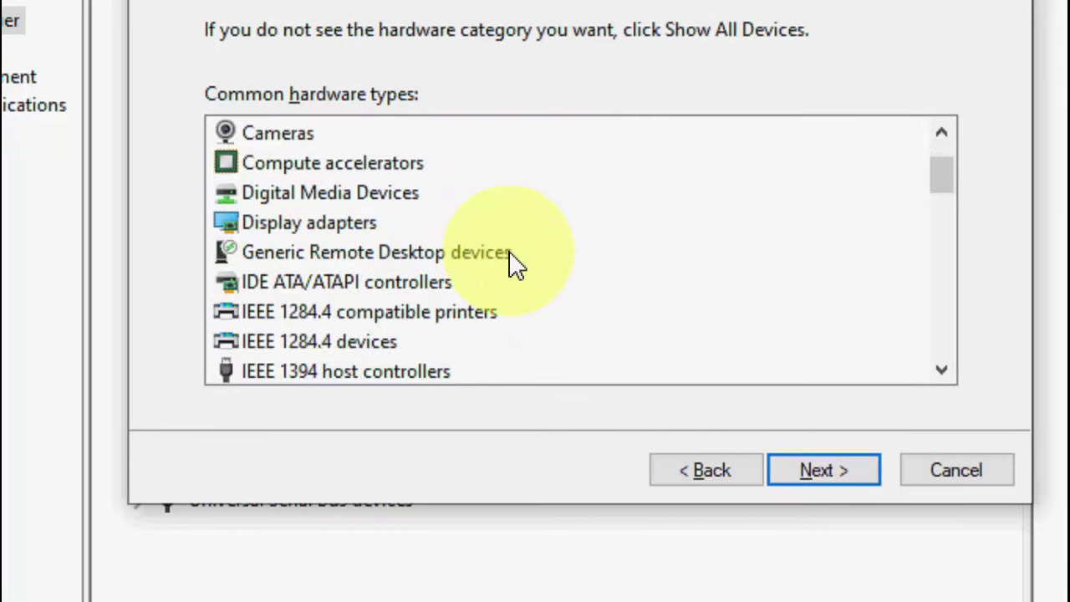
{"action": "scroll", "coordinate": [512, 264], "scroll_direction": "down", "scroll_amount": 5}
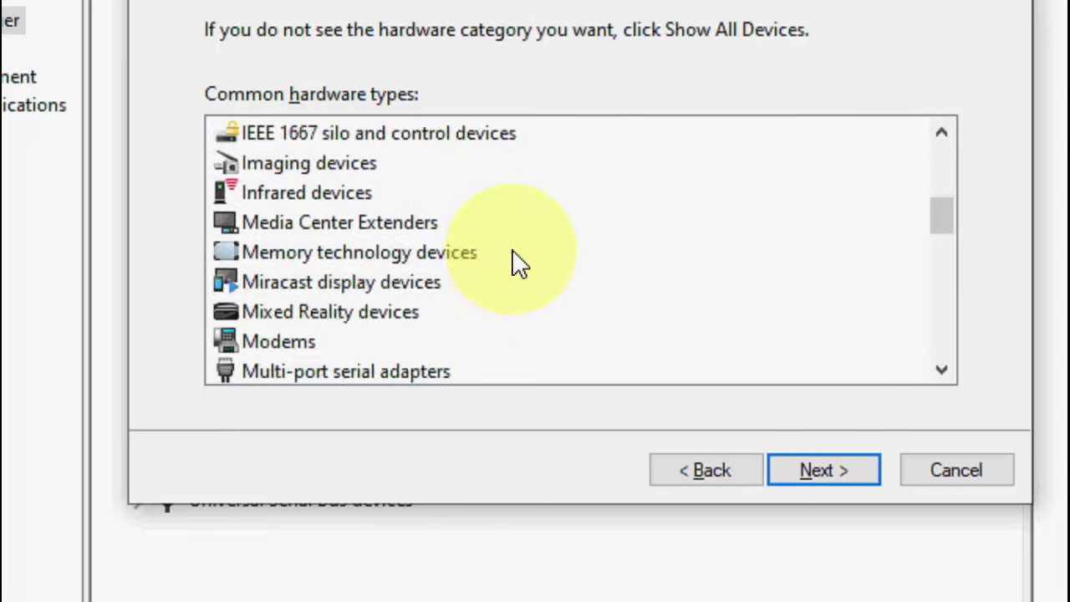
{"action": "scroll", "coordinate": [518, 263], "scroll_direction": "down", "scroll_amount": 1}
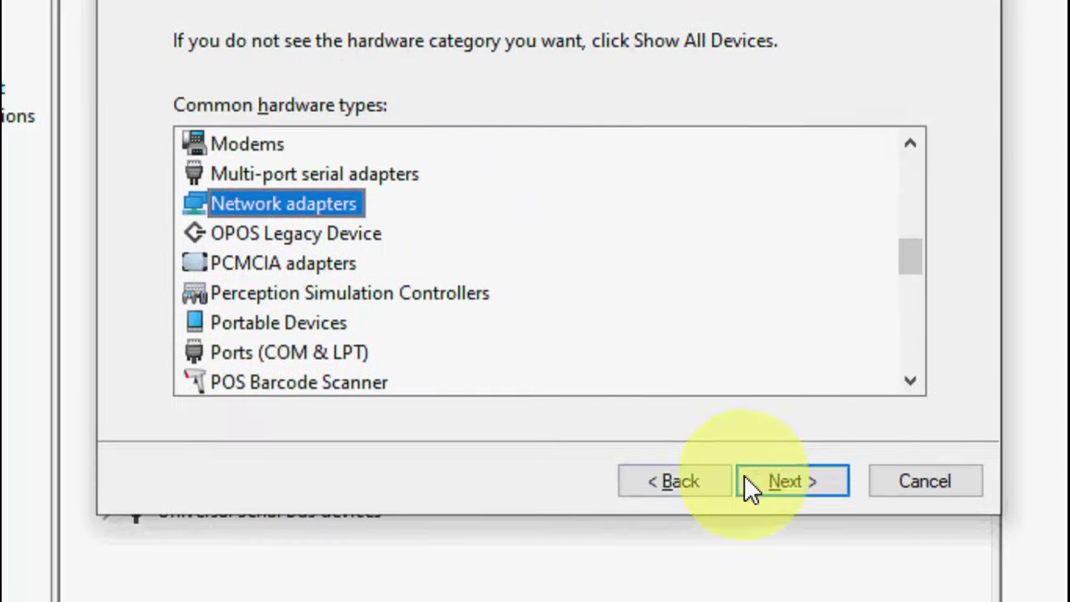
{"action": "left_click", "coordinate": [761, 473]}
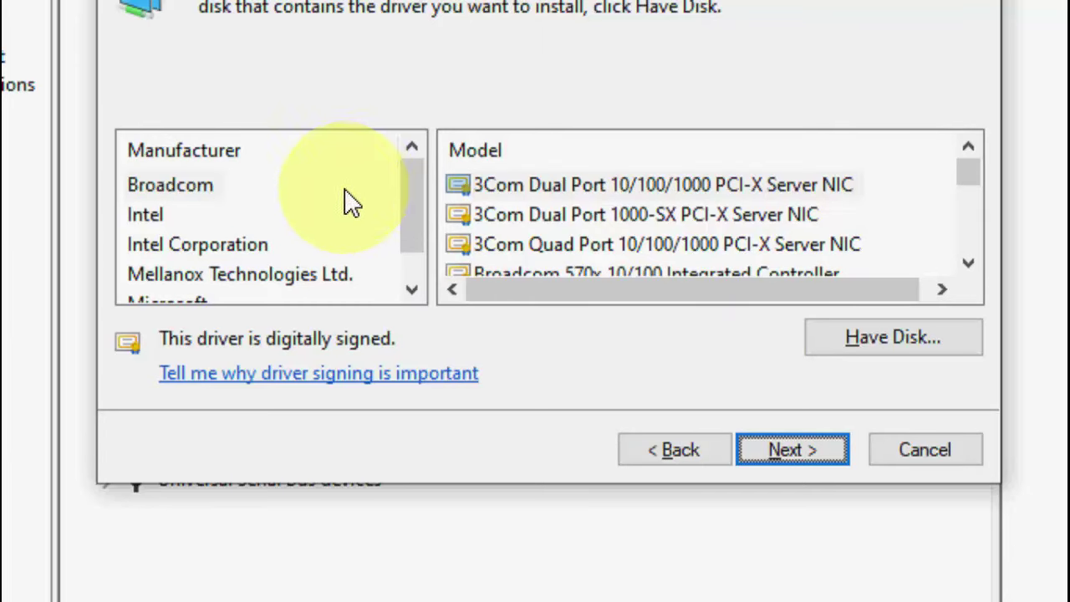
- Pick manufacturer Intel and model Intel(R) 82567LF Gigabit Network Connection, then continue
{"action": "left_click", "coordinate": [143, 219]}
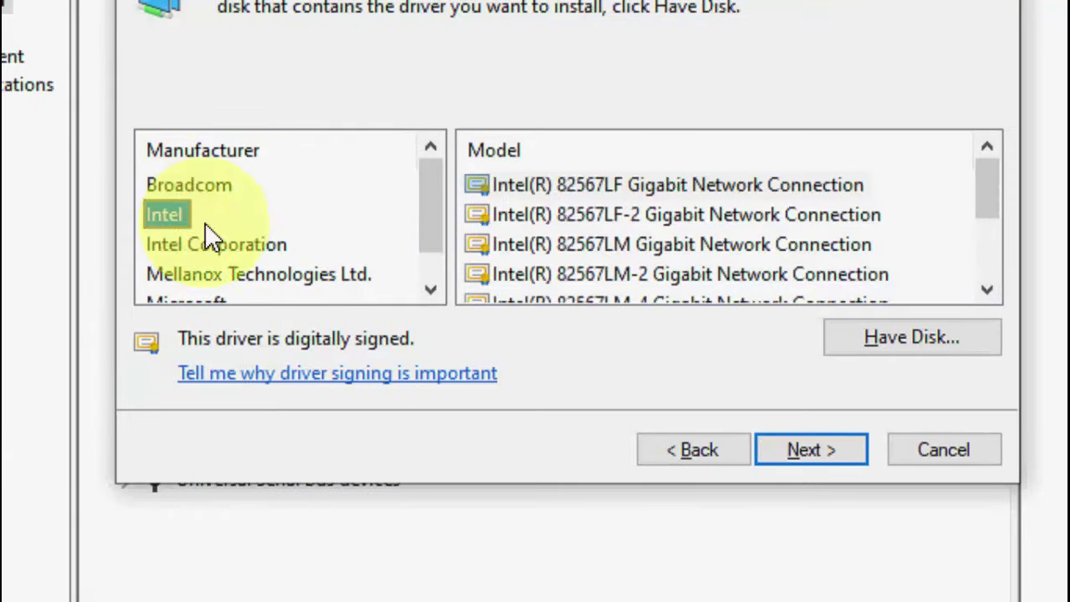
{"action": "left_click", "coordinate": [560, 190]}
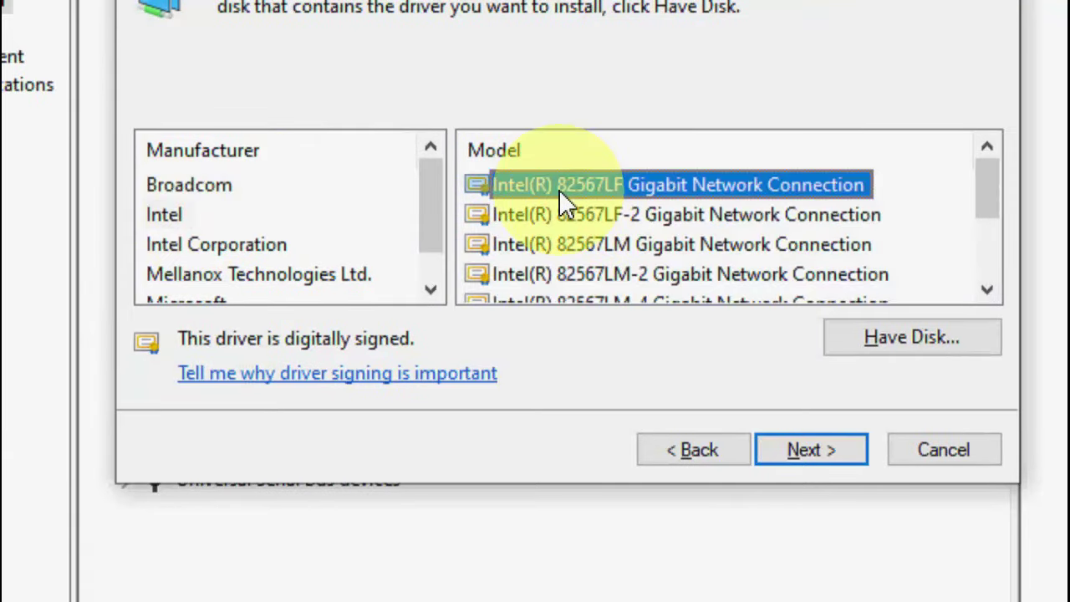
{"action": "left_click", "coordinate": [800, 451]}
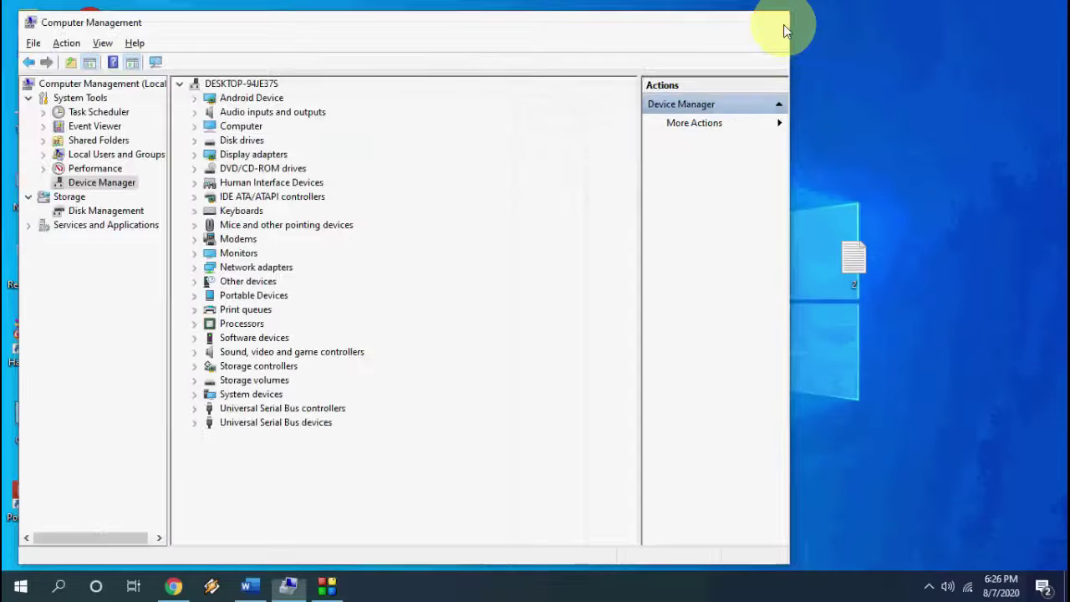
- Close Computer Management and refresh the desktop
{"action": "left_click", "coordinate": [784, 30]}
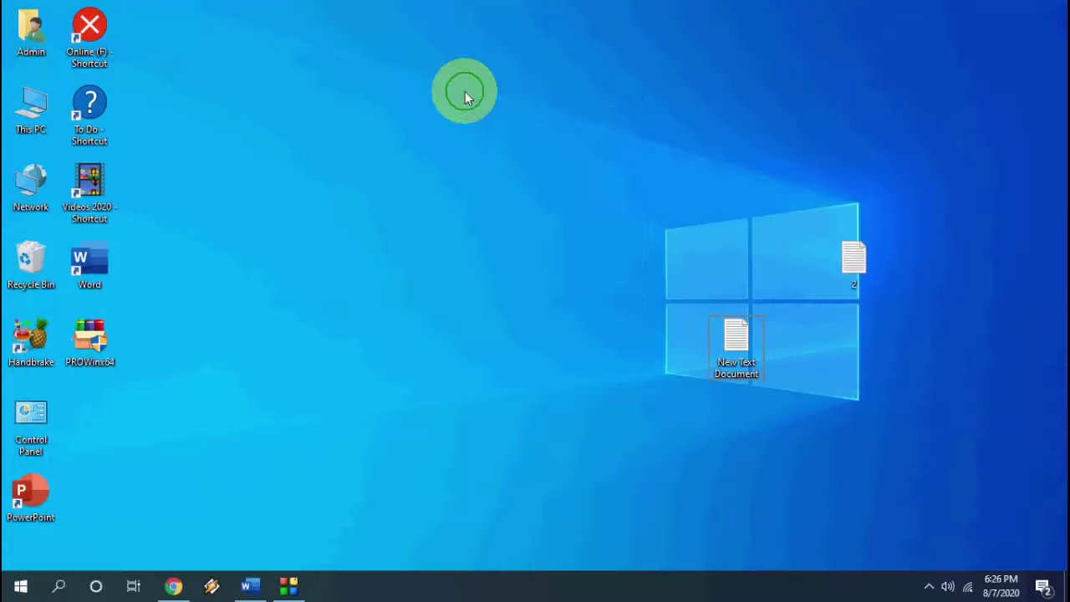
{"action": "right_click", "coordinate": [466, 91]}
{"action": "left_click", "coordinate": [500, 136]}
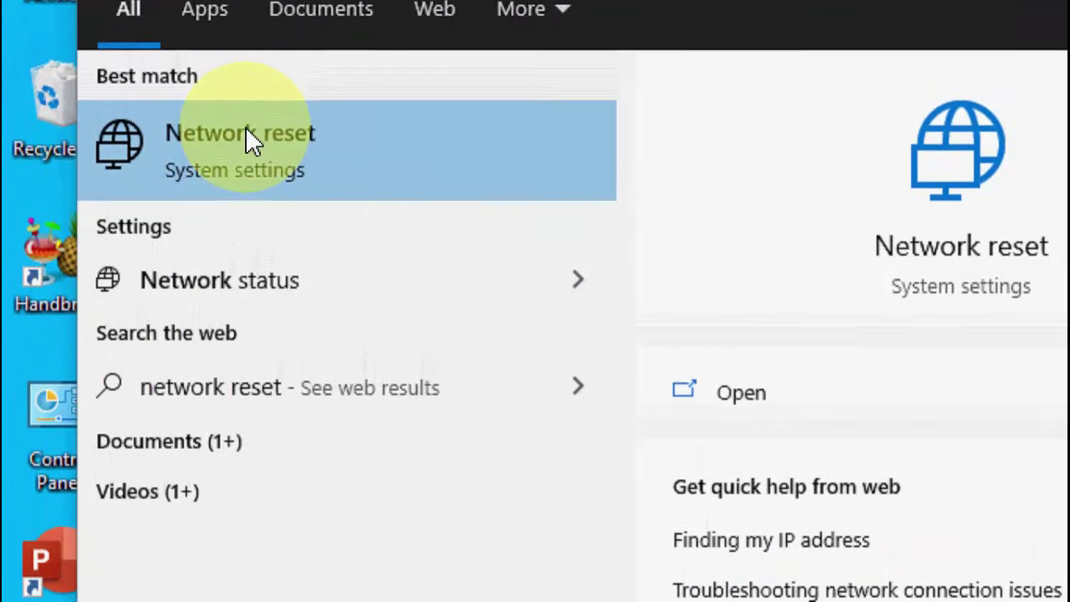
- View the Network reset page, go back to Status, and close Settings
{"action": "left_click", "coordinate": [248, 125]}
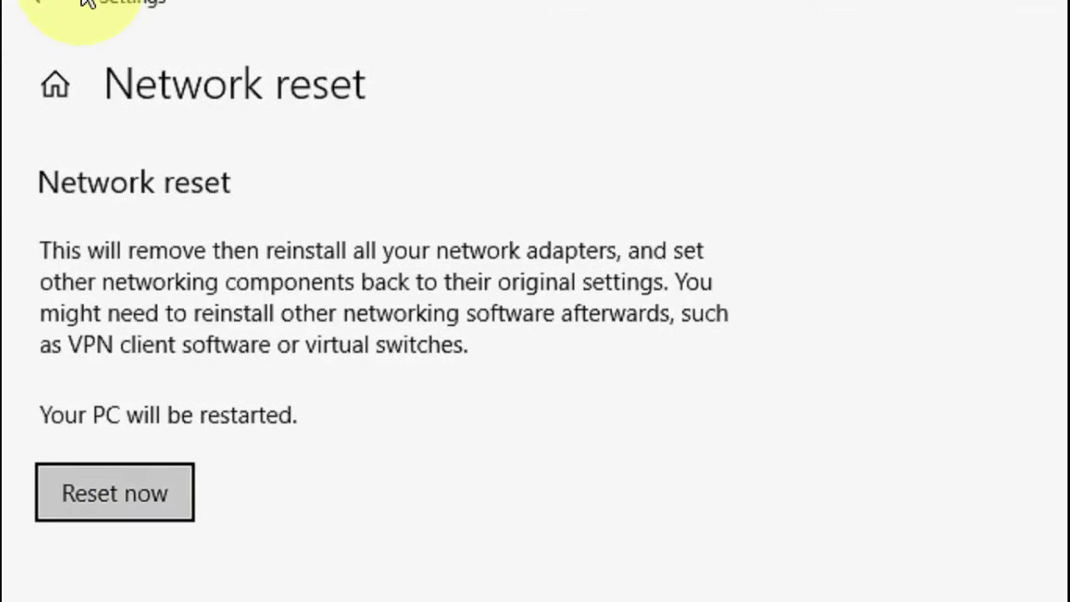
{"action": "left_click", "coordinate": [62, 24]}
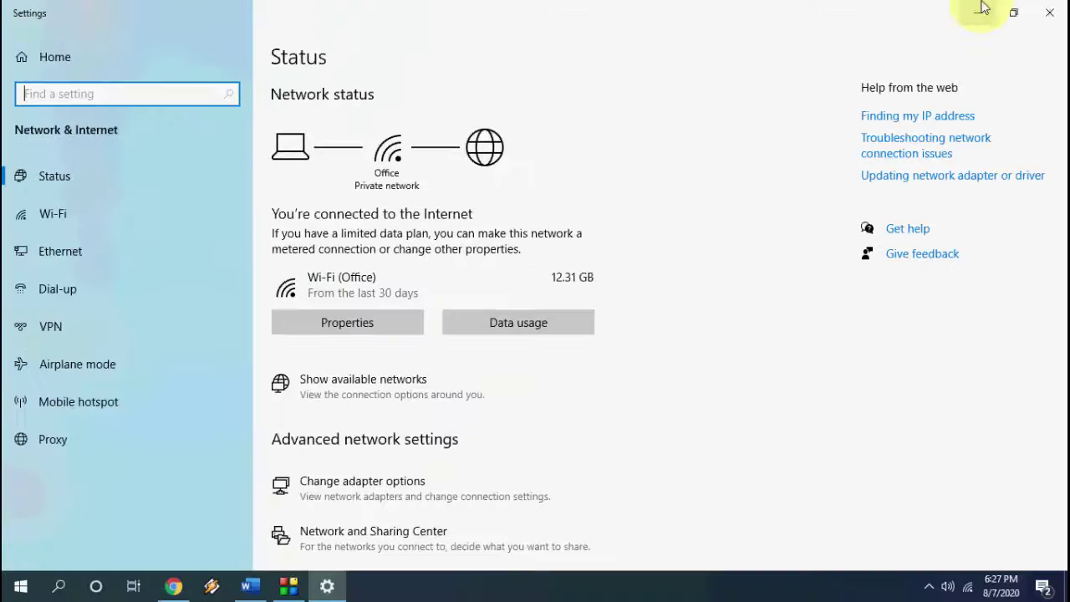
{"action": "left_click", "coordinate": [1048, 10]}
- Refresh the desktop and launch the Services app by searching 'services'
{"action": "right_click", "coordinate": [395, 116]}
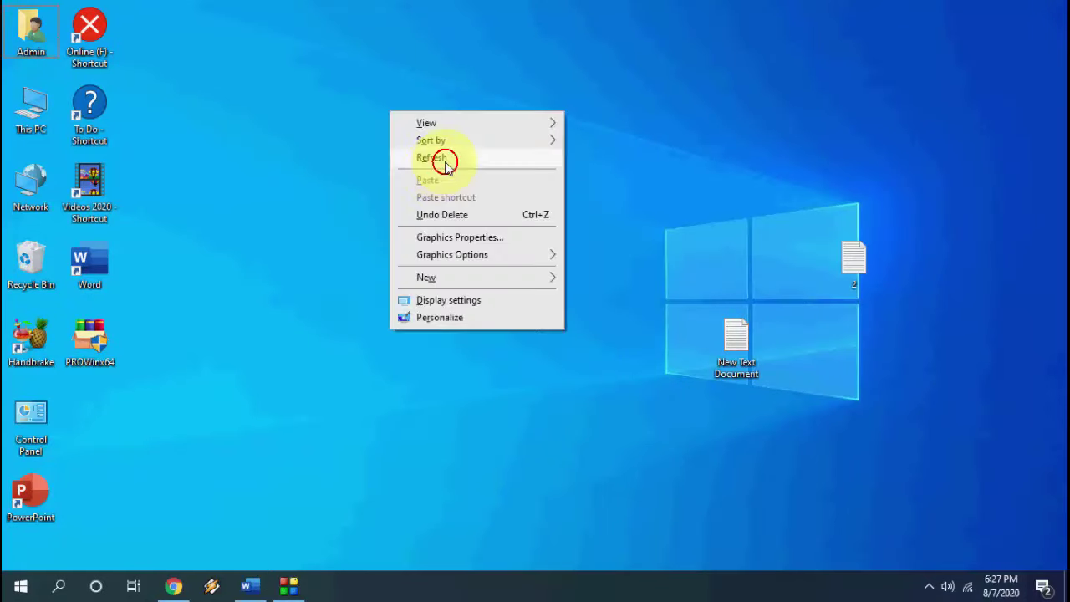
{"action": "left_click", "coordinate": [442, 159]}
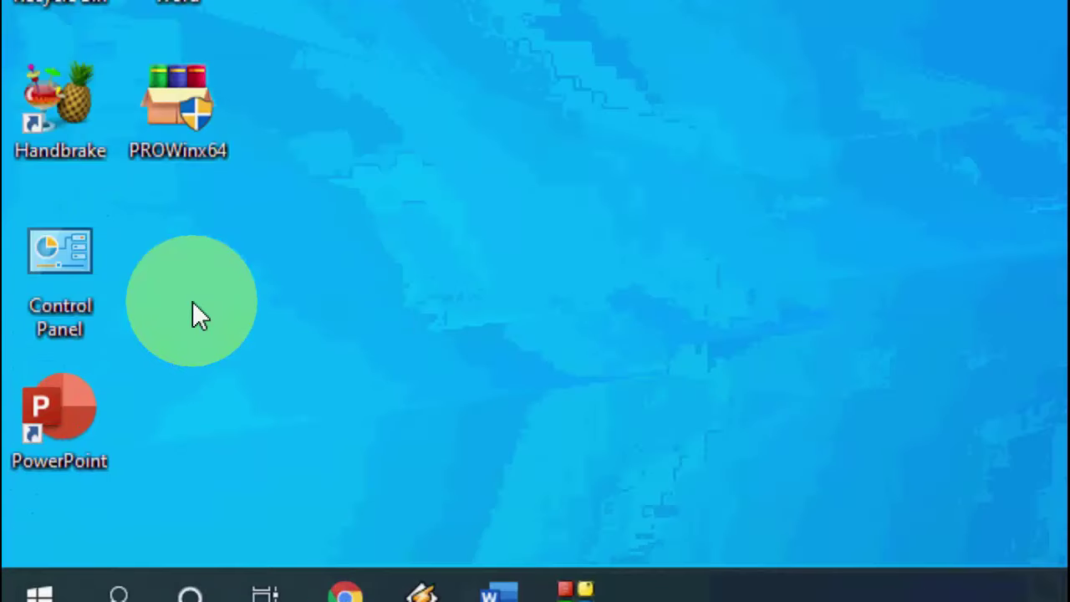
{"action": "key", "text": "super"}
{"action": "left_click", "coordinate": [97, 439]}
{"action": "key", "text": "super"}
{"action": "type", "text": "services"}
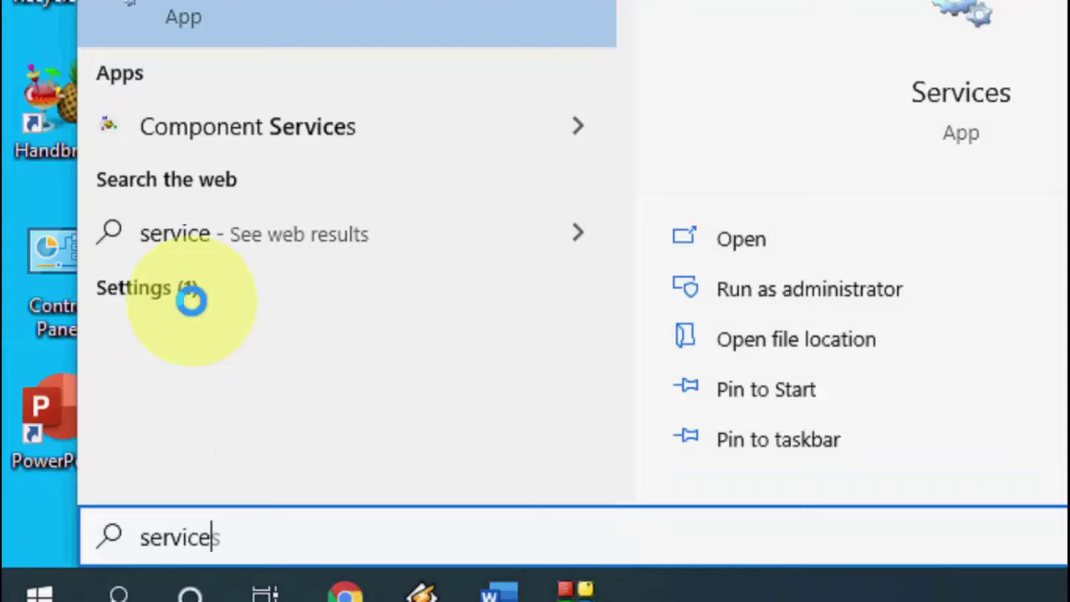
{"action": "left_click", "coordinate": [293, 13]}
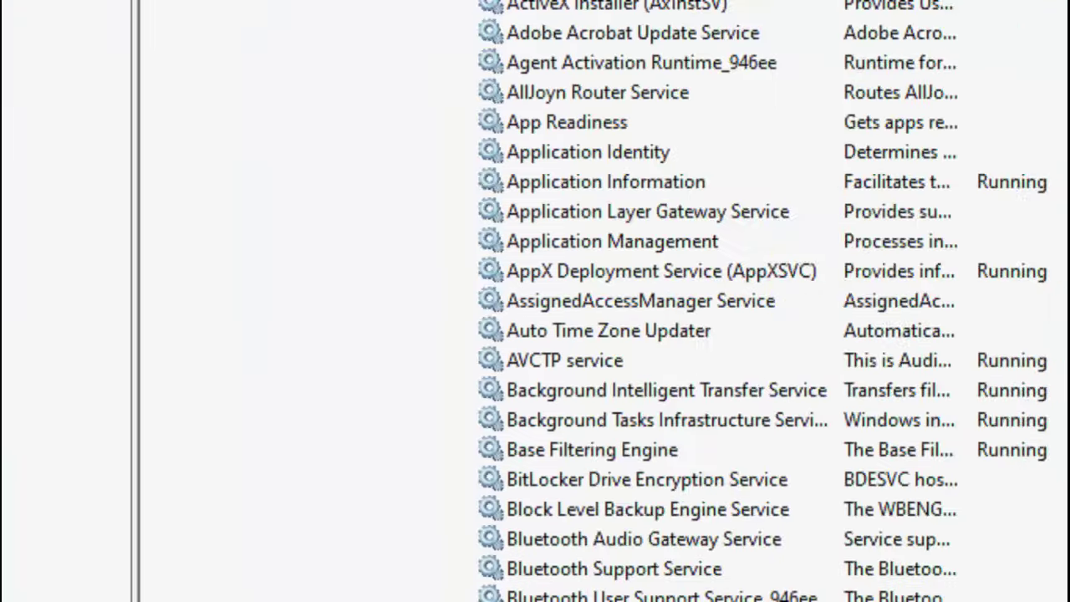
- Jump to the W entries and select the WWAN AutoConfig service
{"action": "left_click", "coordinate": [814, 281]}
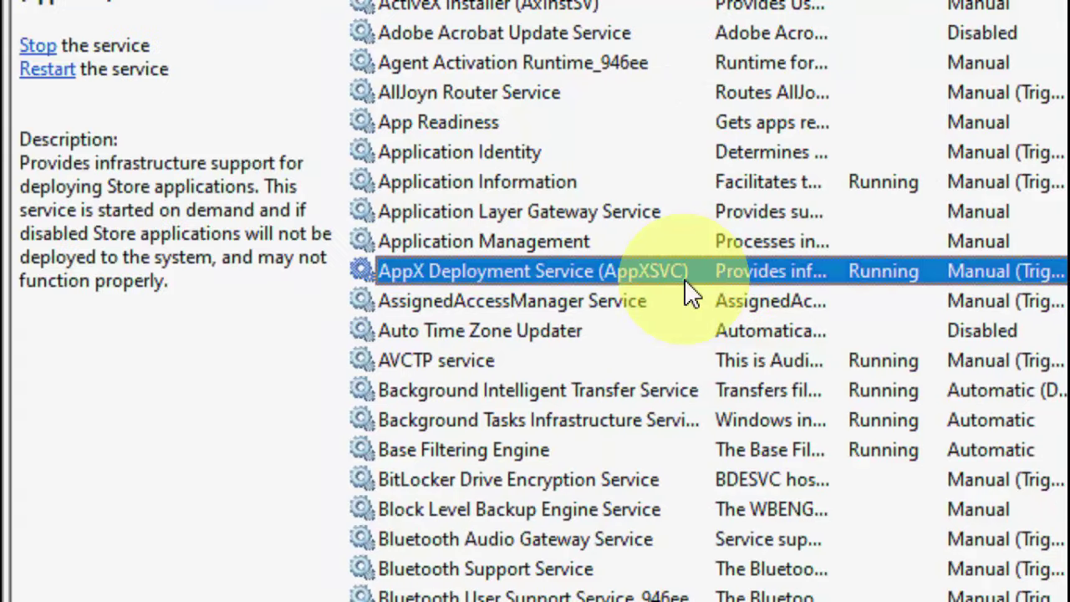
{"action": "key", "text": "w"}
{"action": "scroll", "coordinate": [690, 293], "scroll_direction": "down", "scroll_amount": 10}
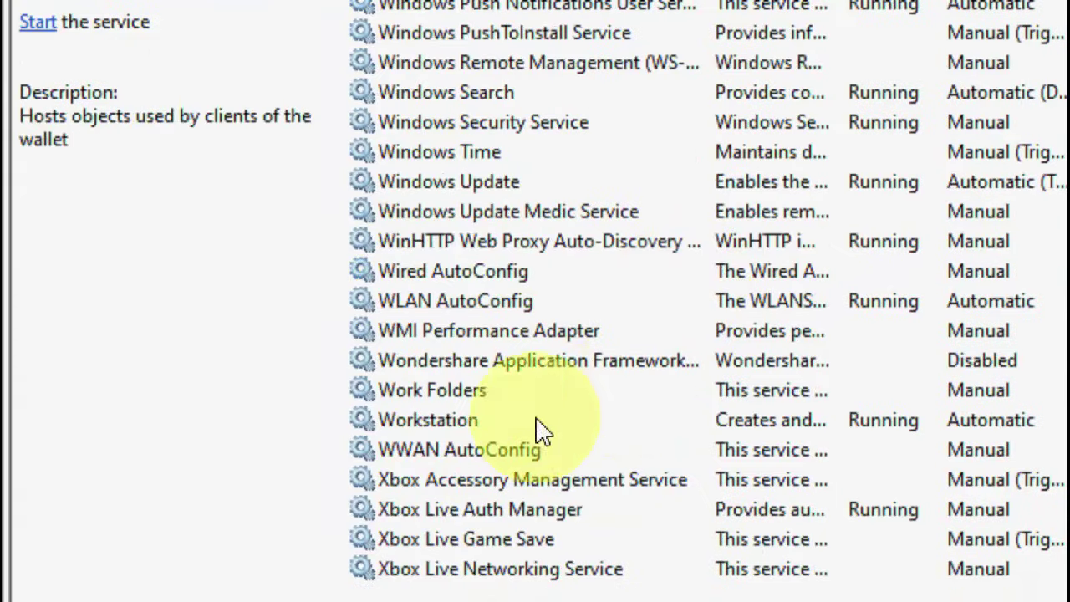
{"action": "left_click", "coordinate": [431, 437]}
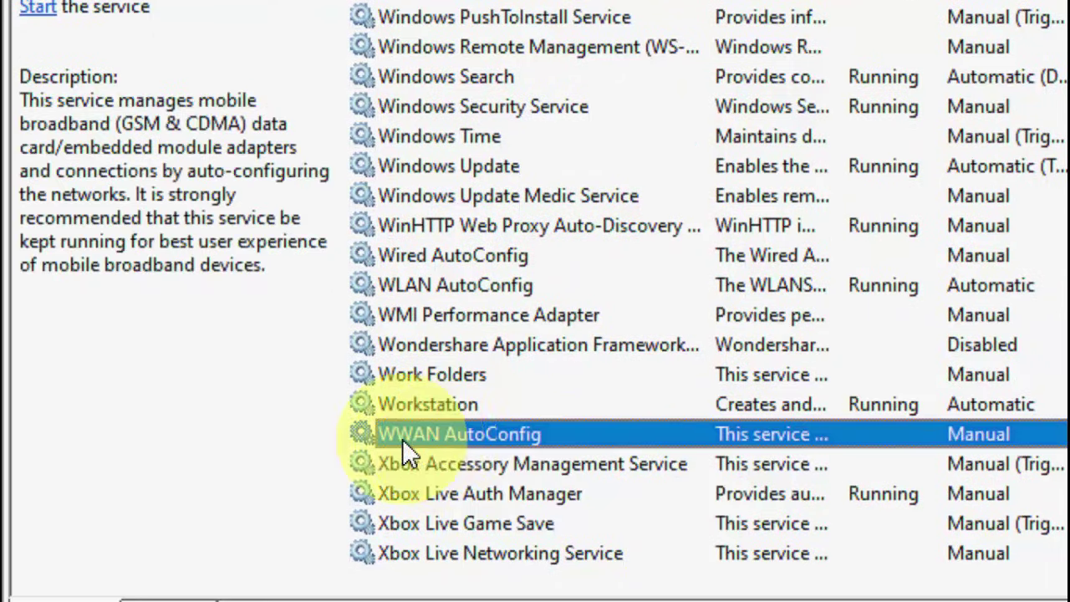
- Set WWAN AutoConfig's startup type to Automatic, start the service, and confirm with OK
{"action": "double_click", "coordinate": [490, 443]}
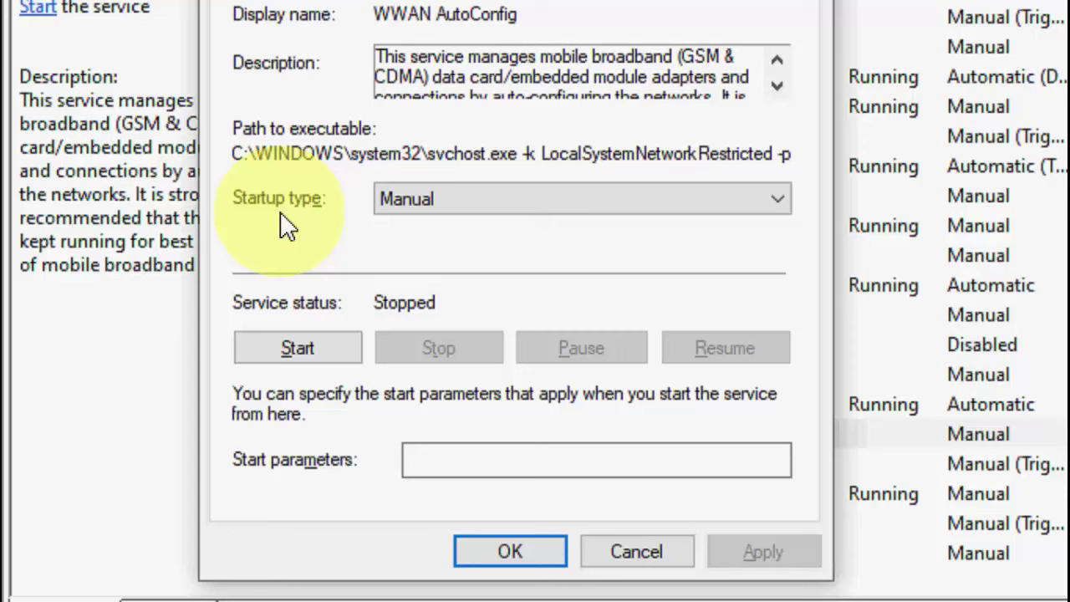
{"action": "left_click", "coordinate": [391, 200]}
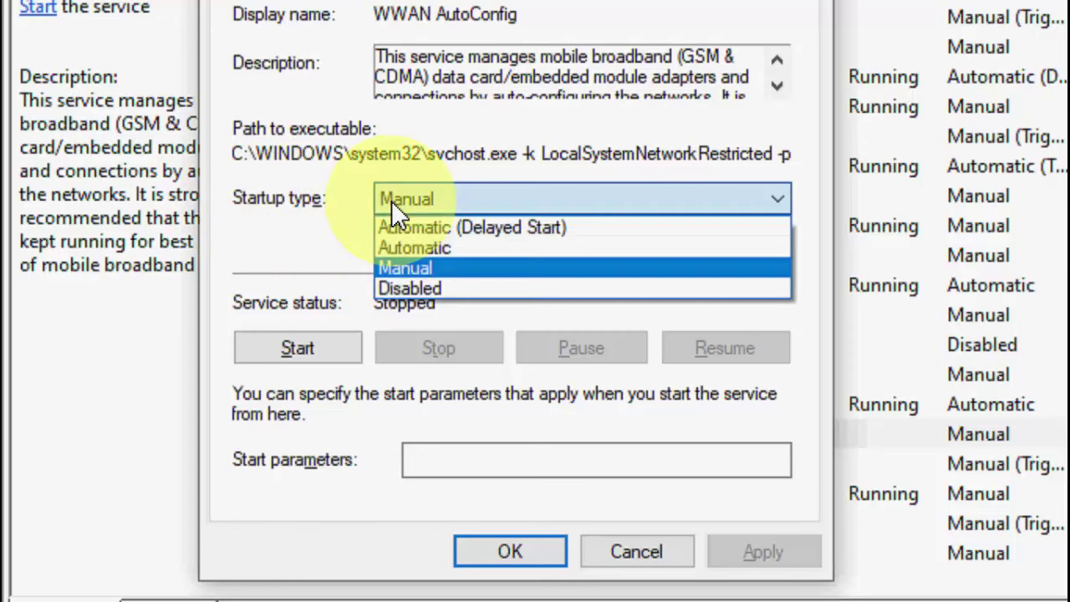
{"action": "left_click", "coordinate": [400, 247]}
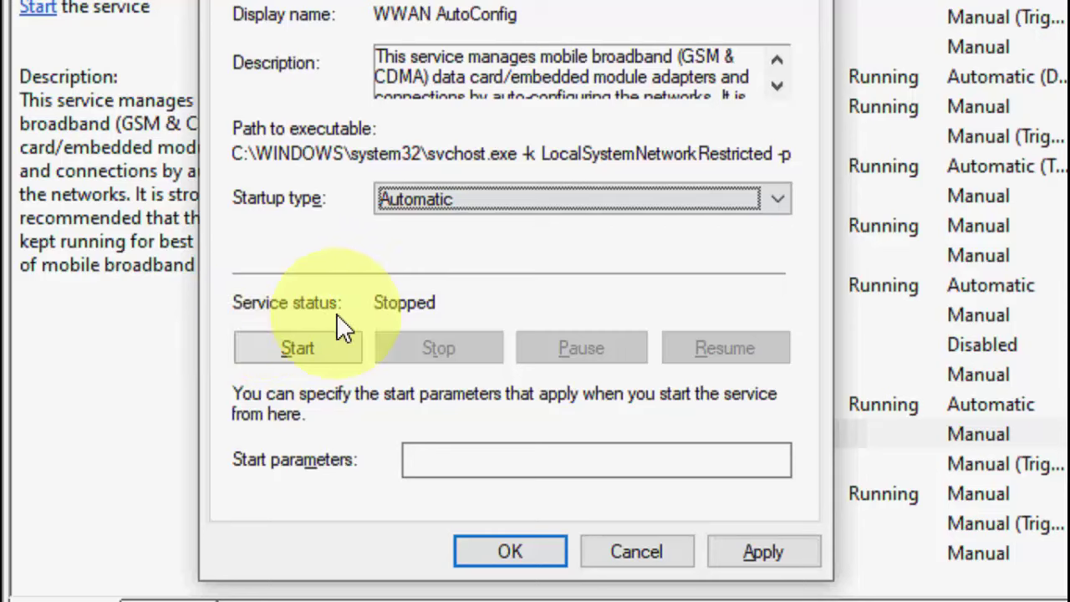
{"action": "left_click", "coordinate": [294, 347]}
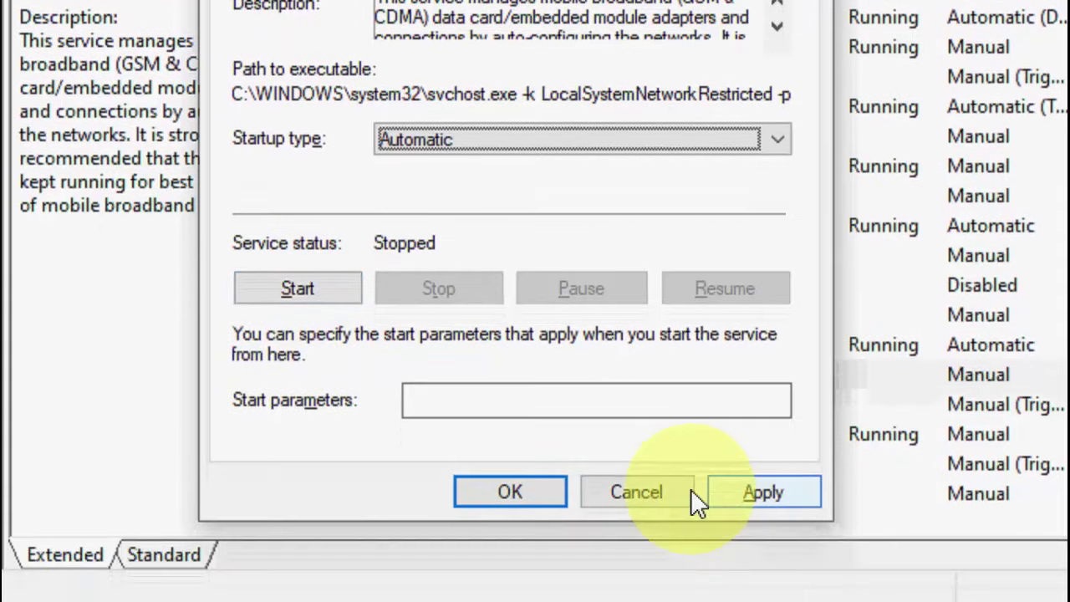
{"action": "left_click", "coordinate": [689, 491]}
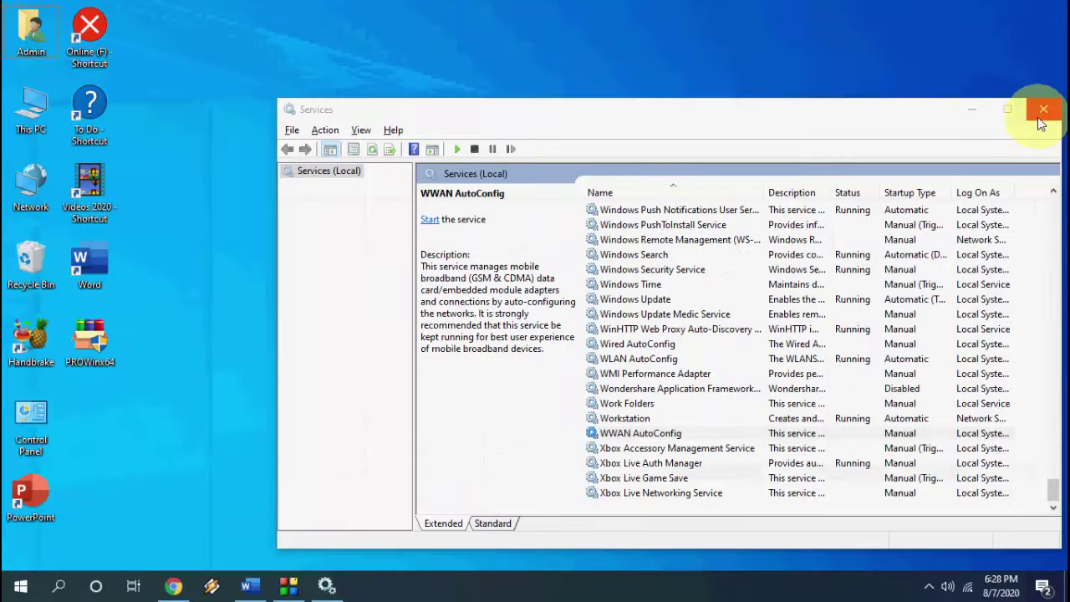
- Close the Services window and dismiss the desktop context menu
{"action": "left_click", "coordinate": [1039, 111]}
{"action": "right_click", "coordinate": [593, 152]}
{"action": "left_click", "coordinate": [558, 192]}
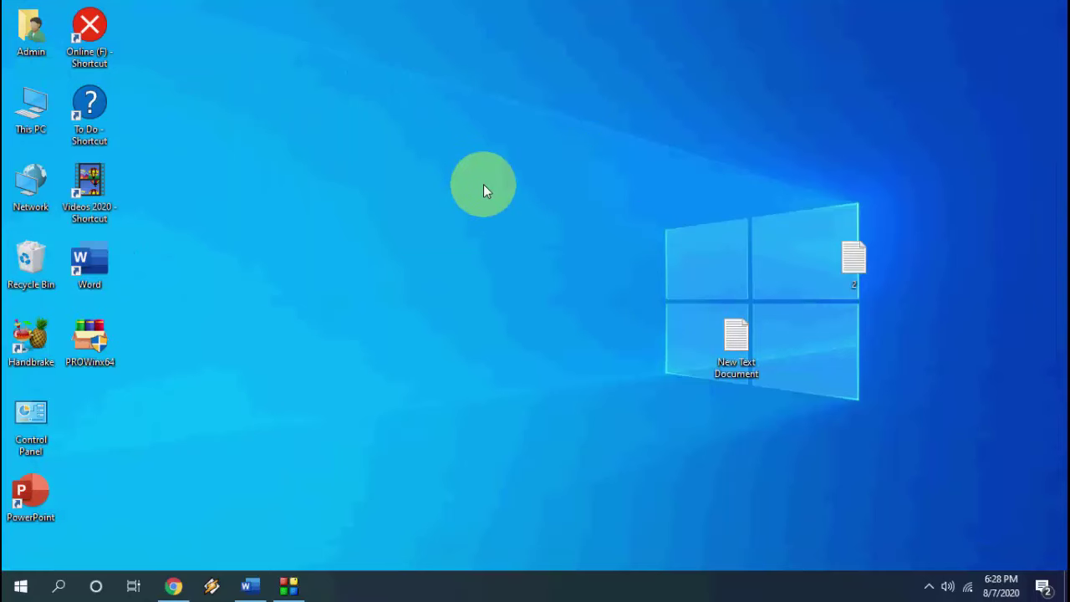
- In Chrome's Google results, open Intel's Network Adapter Driver page in a new tab
{"action": "left_click", "coordinate": [173, 586]}
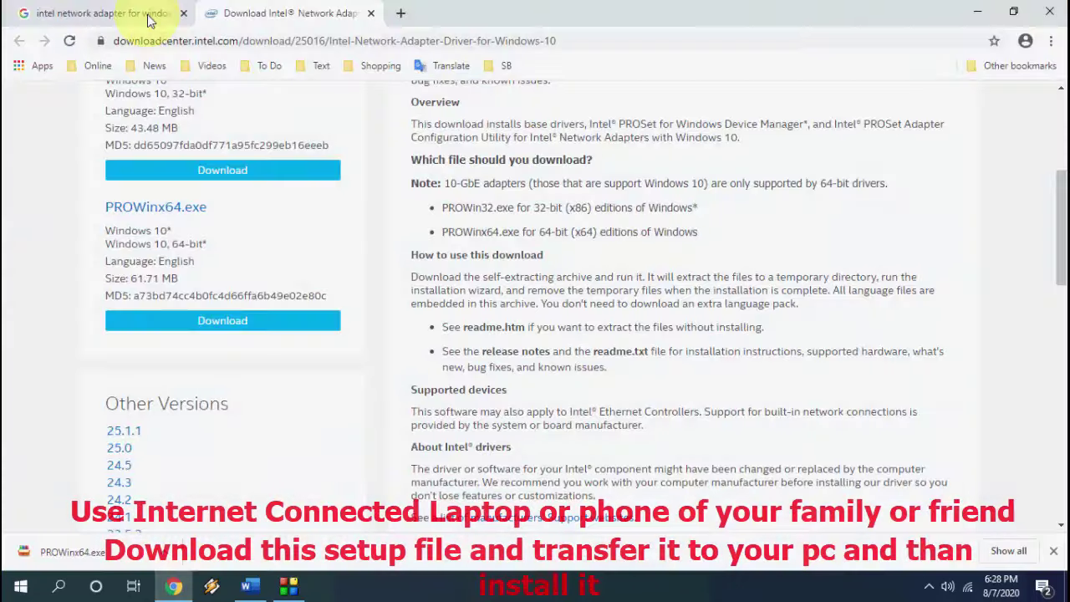
{"action": "left_click", "coordinate": [147, 20]}
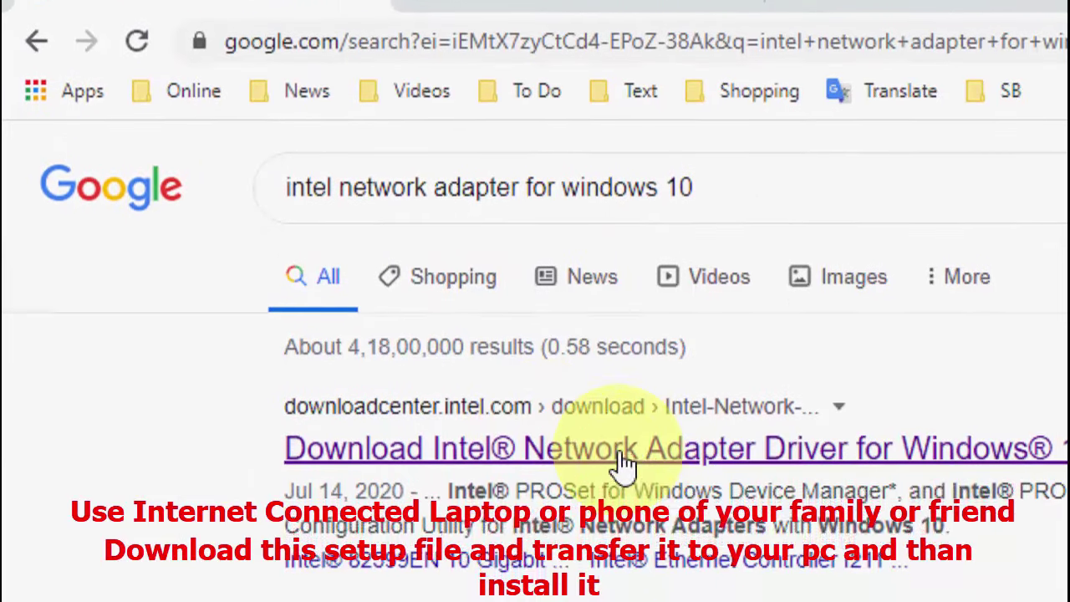
{"action": "right_click", "coordinate": [627, 472]}
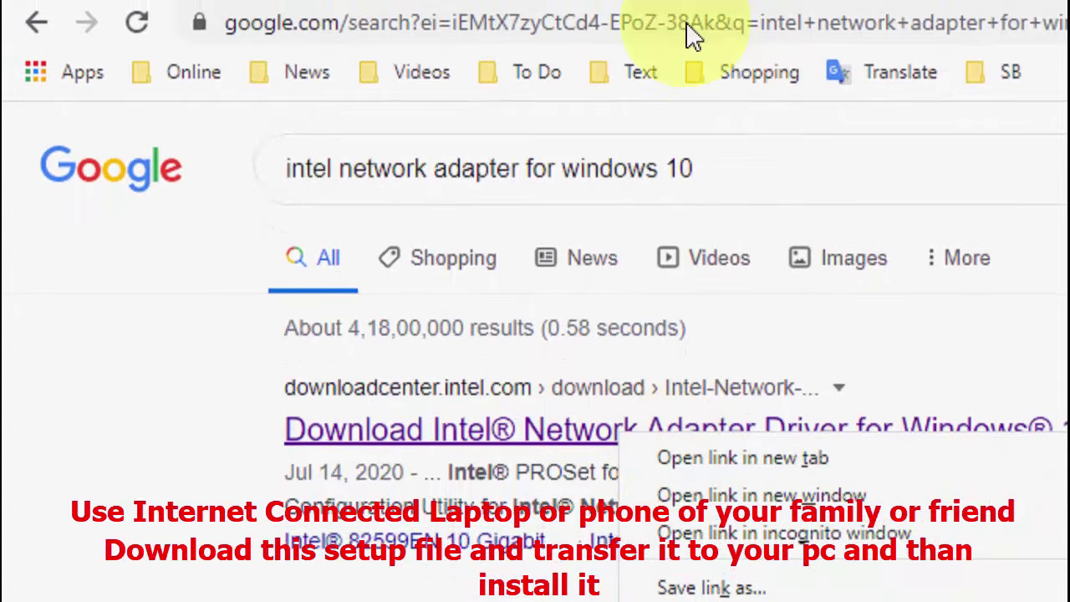
{"action": "left_click", "coordinate": [676, 445]}
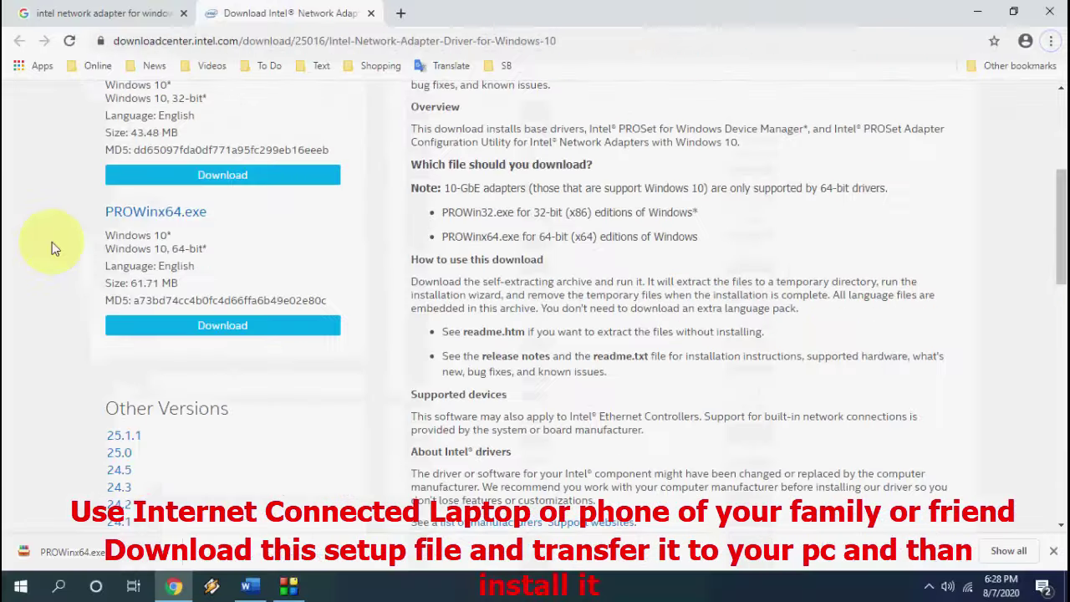
- Download PROWinx64.exe, accept the Intel license terms, and save it to the Desktop
{"action": "scroll", "coordinate": [102, 466], "scroll_direction": "up", "scroll_amount": 5}
{"action": "scroll", "coordinate": [52, 248], "scroll_direction": "down", "scroll_amount": 2}
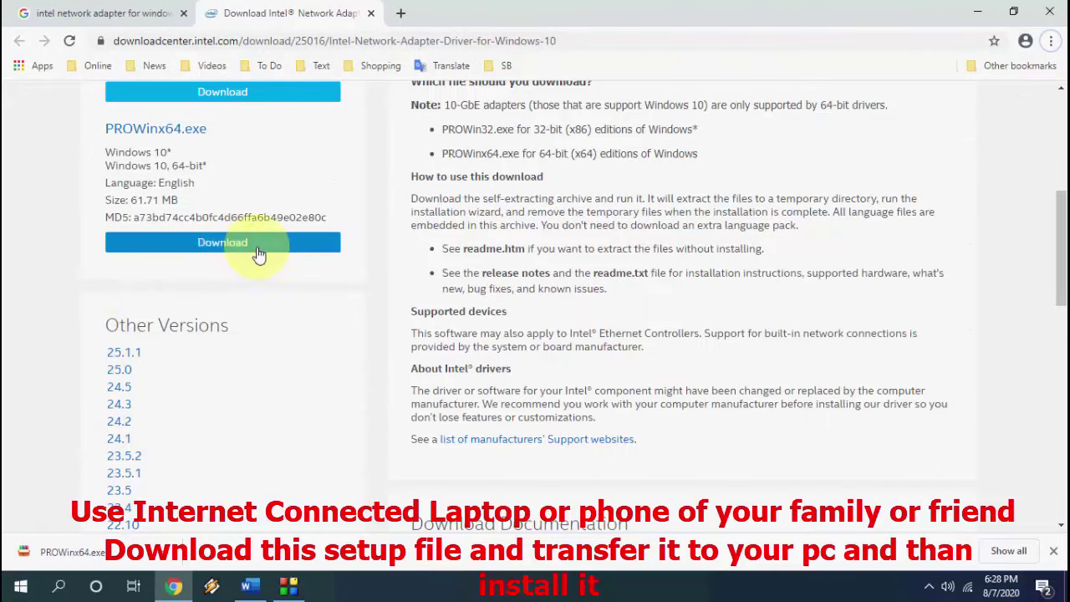
{"action": "left_click", "coordinate": [223, 246]}
{"action": "scroll", "coordinate": [510, 339], "scroll_direction": "down", "scroll_amount": 6}
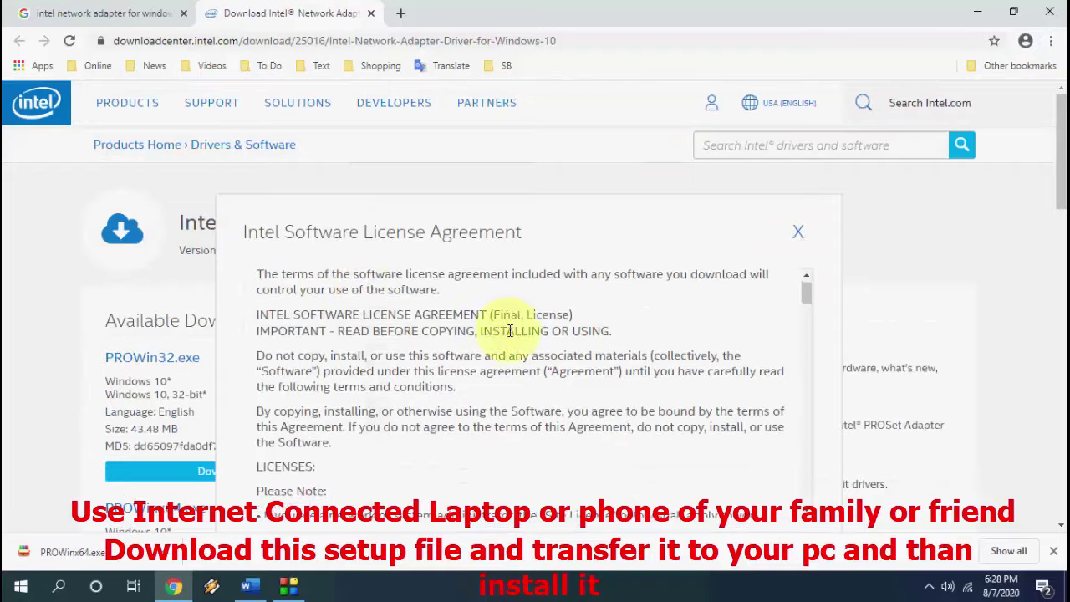
{"action": "scroll", "coordinate": [533, 393], "scroll_direction": "down", "scroll_amount": 10}
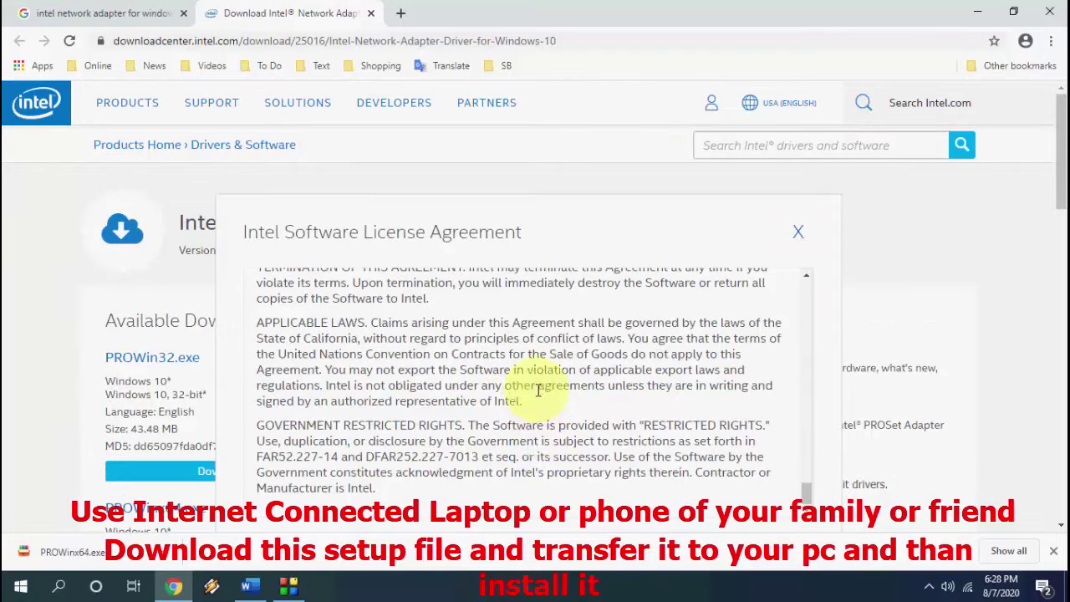
{"action": "scroll", "coordinate": [585, 392], "scroll_direction": "down", "scroll_amount": 5}
{"action": "scroll", "coordinate": [640, 382], "scroll_direction": "up", "scroll_amount": 1}
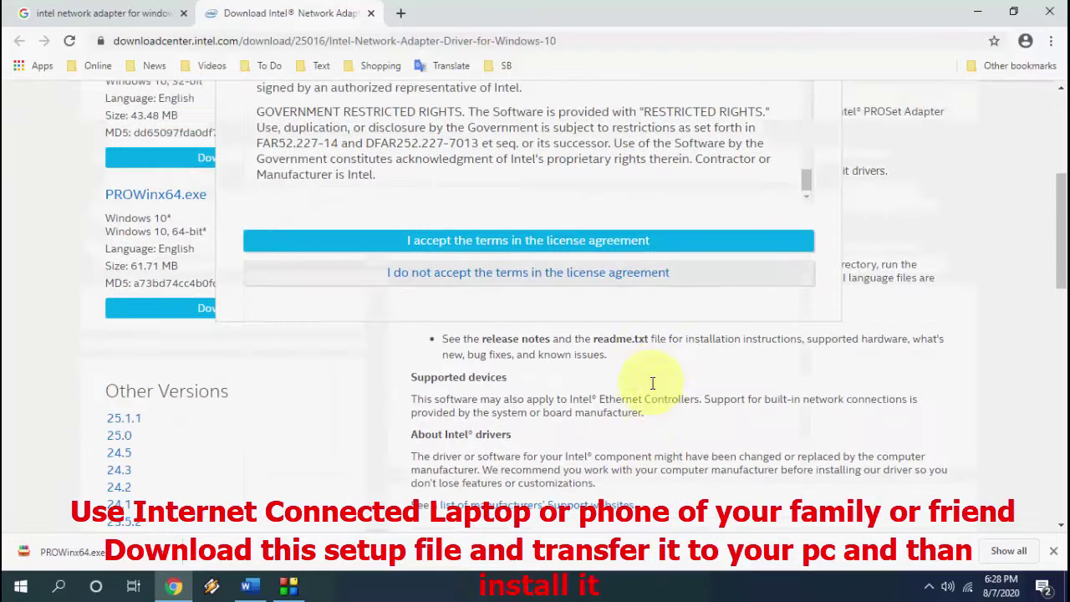
{"action": "left_click", "coordinate": [535, 244]}
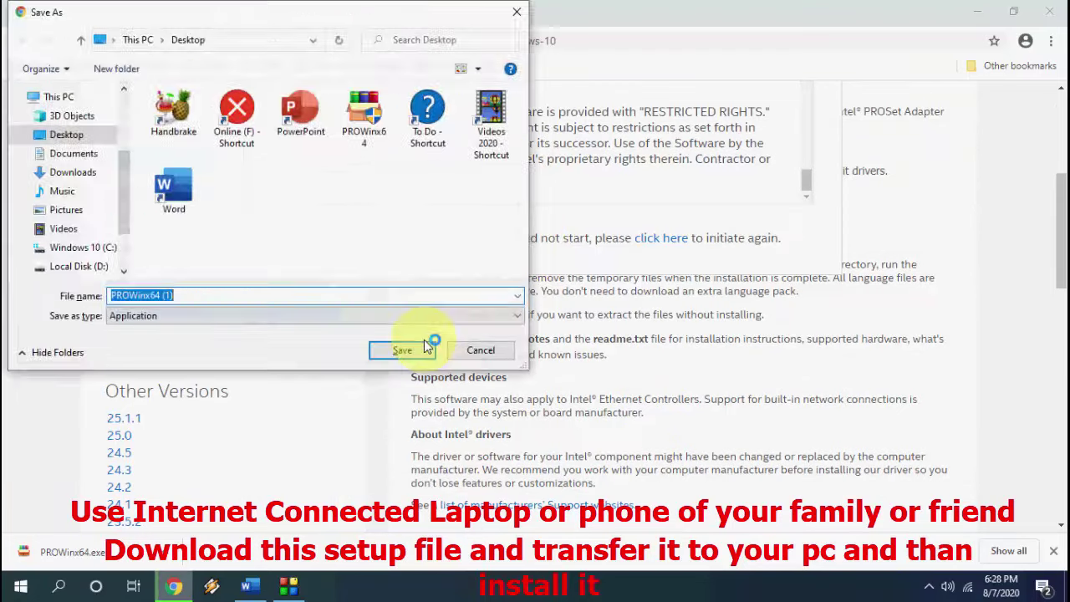
{"action": "left_click", "coordinate": [409, 349]}
- Minimize Chrome, run PROWinx64 from the desktop, and approve the User Account Control prompt
{"action": "left_click", "coordinate": [978, 13]}
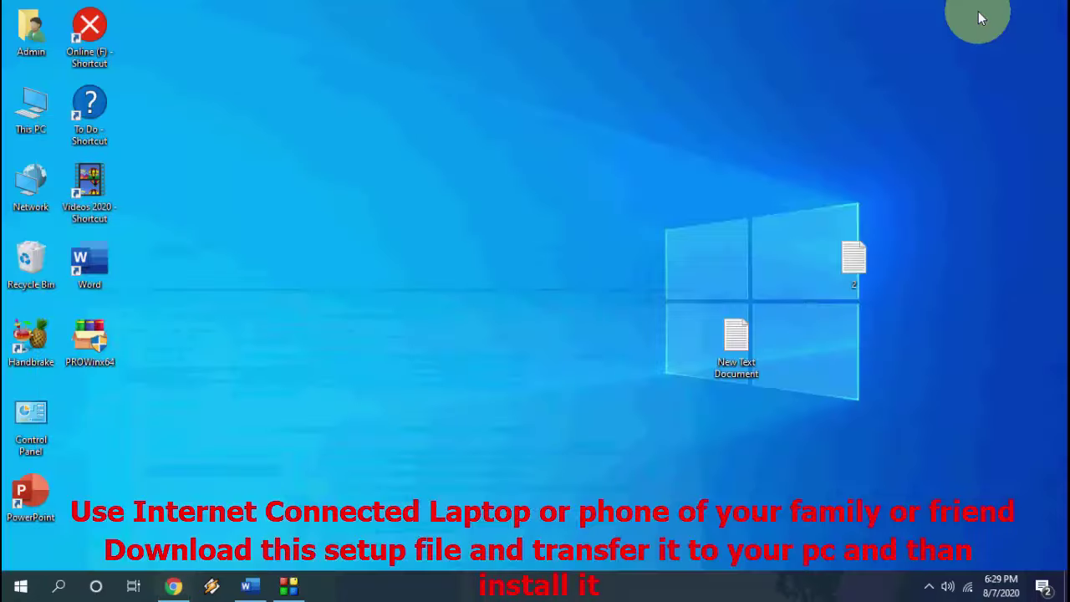
{"action": "right_click", "coordinate": [278, 208]}
{"action": "left_click", "coordinate": [97, 339]}
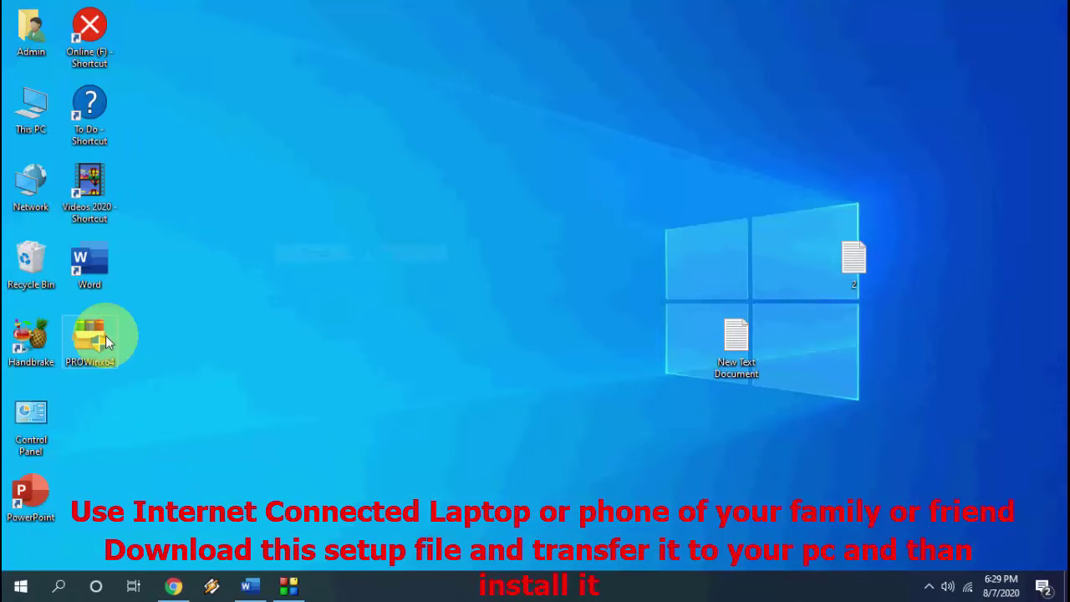
{"action": "double_click", "coordinate": [106, 337]}
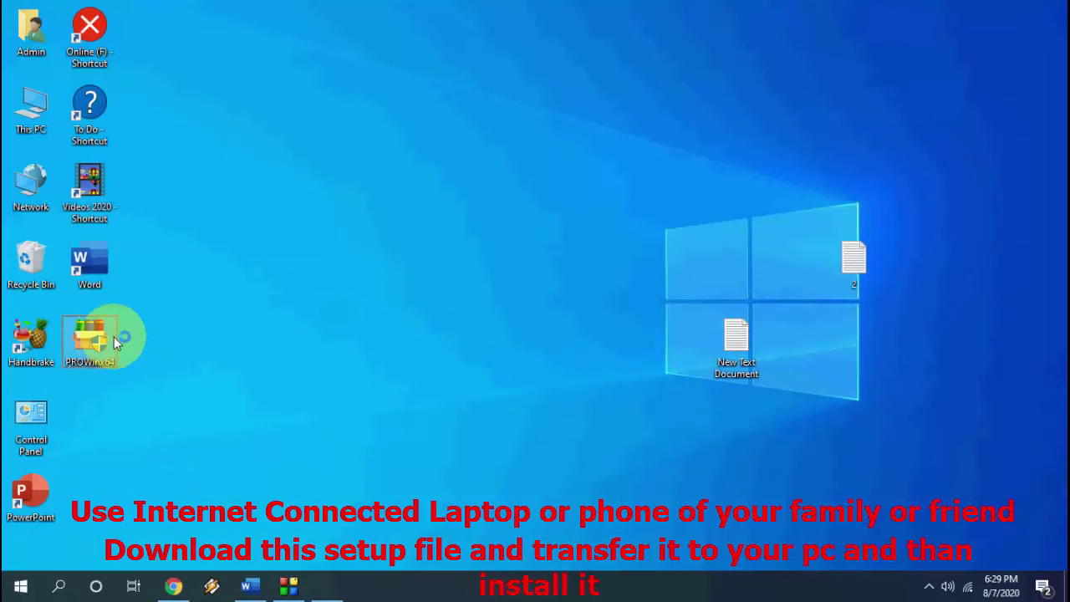
{"action": "left_click", "coordinate": [444, 400]}
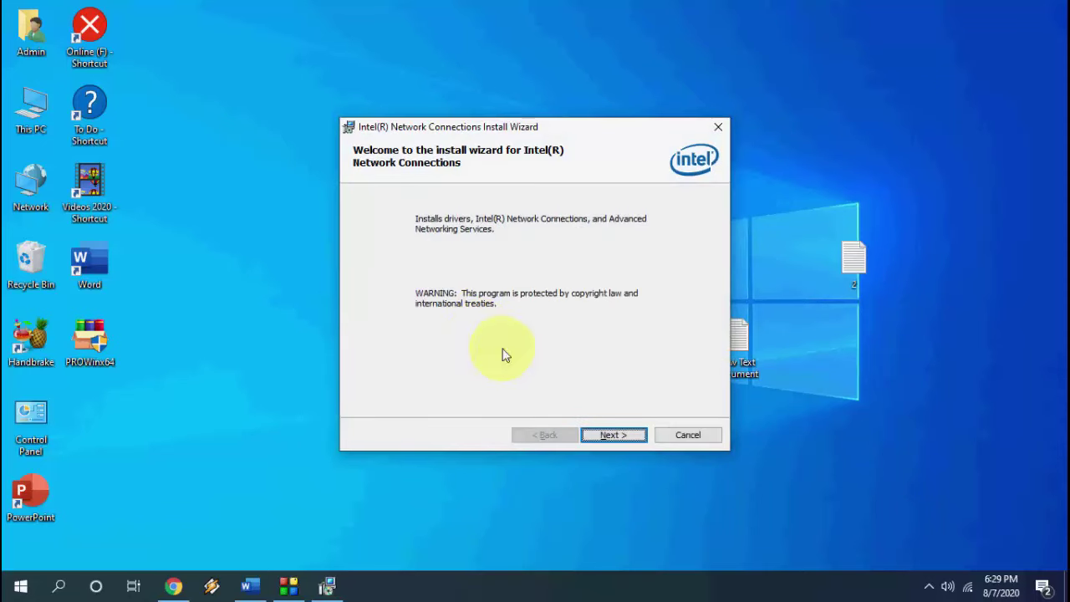
- Close the Intel Network Connections wizard from its Welcome page, leaving the installation interrupted
{"action": "left_click", "coordinate": [833, 444]}
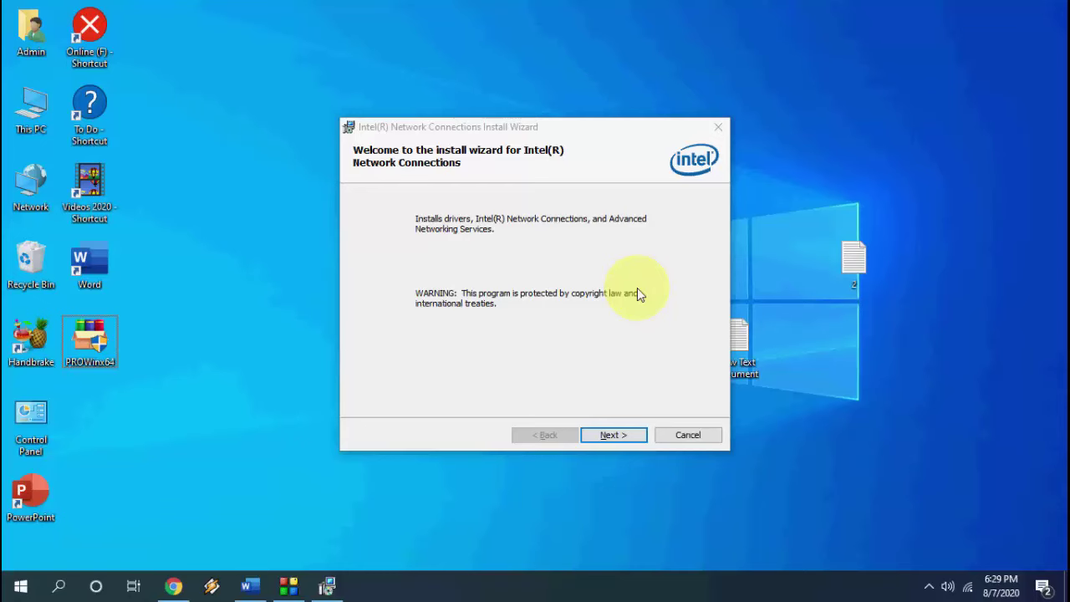
{"action": "left_click", "coordinate": [716, 127]}
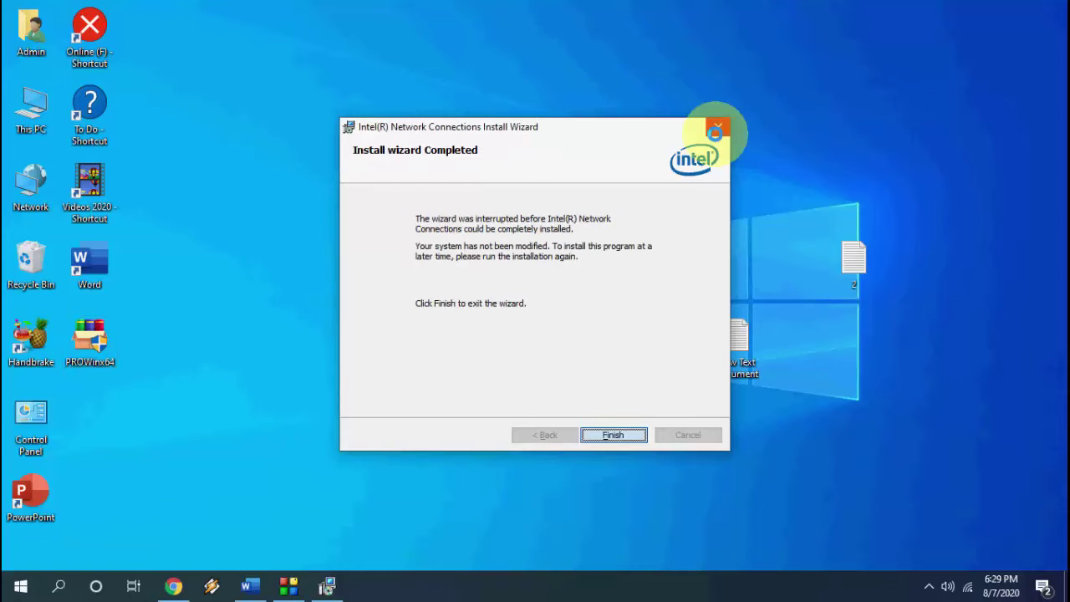